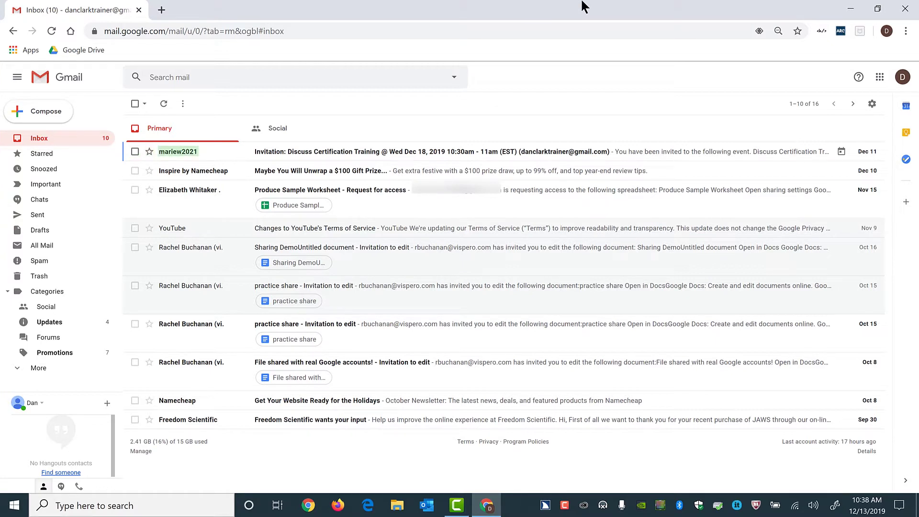
Step: Open the 'Discuss Certification Training' invitation email for the Dec 18, 2019 10:30am event
{"action": "key", "text": "Tab"}
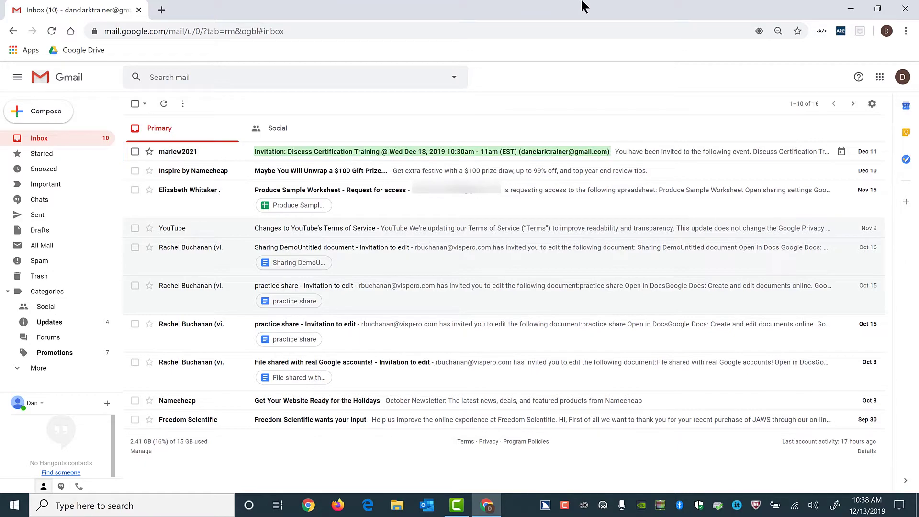
{"action": "key", "text": "Return"}
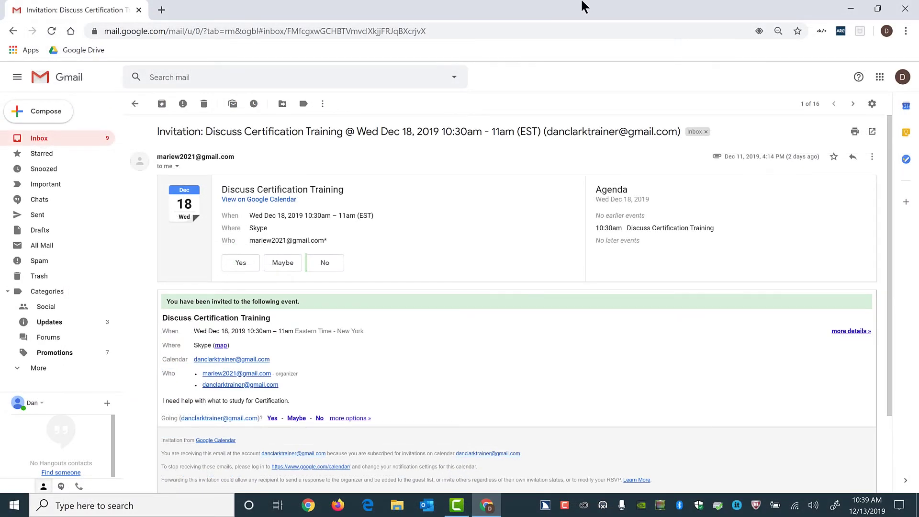
Step: Go to calendar.google.com in the current tab via the address bar
{"action": "key", "text": "alt+d"}
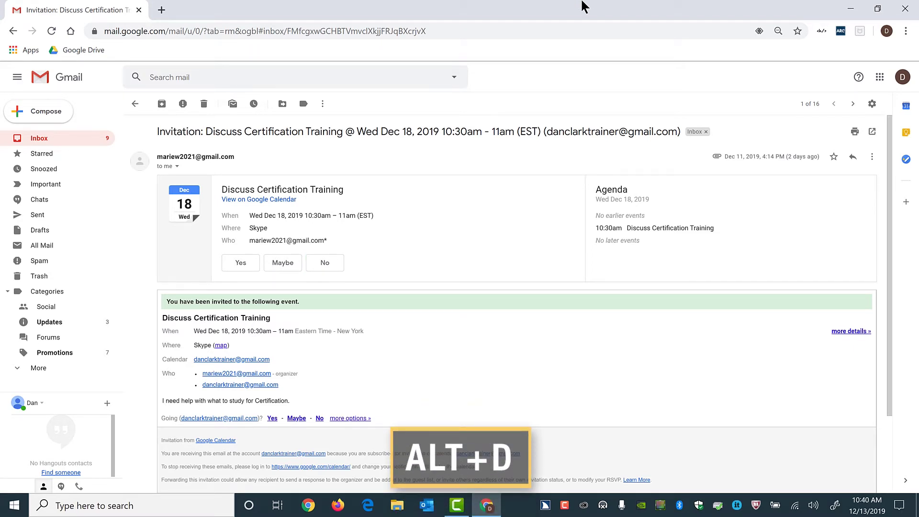
{"action": "key", "text": "alt+d"}
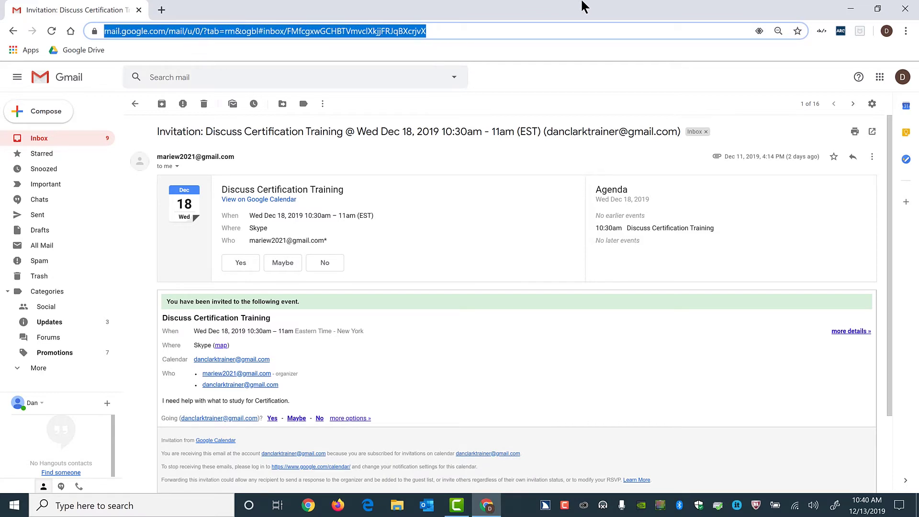
{"action": "type", "text": "calendar.google.com"}
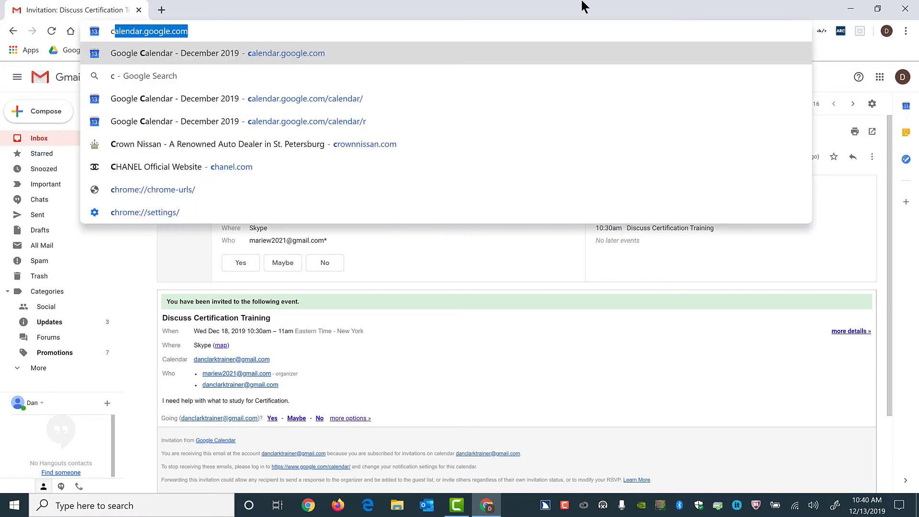
{"action": "key", "text": "End"}
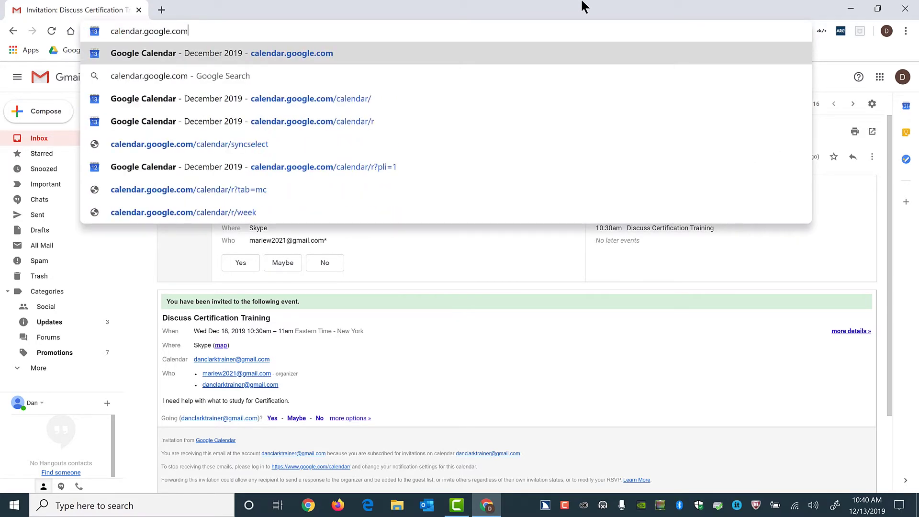
{"action": "key", "text": "Return"}
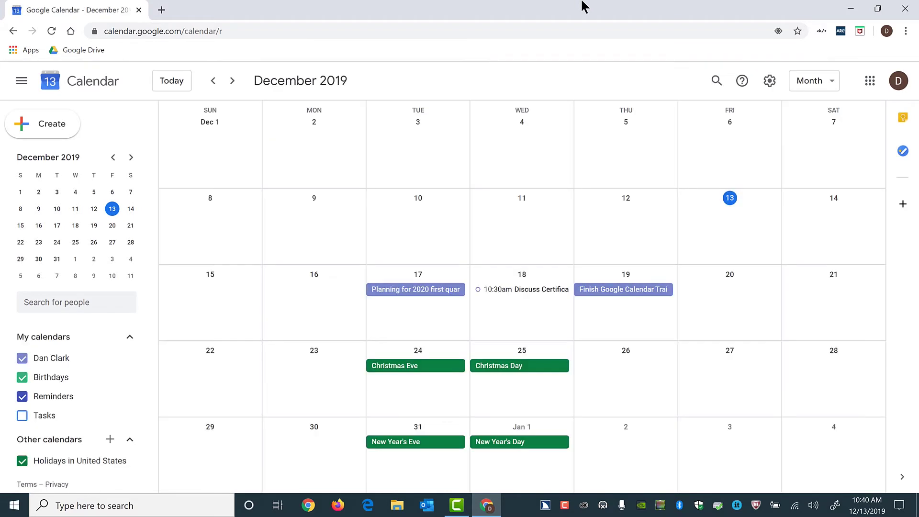
{"action": "key", "text": "Insert+t"}
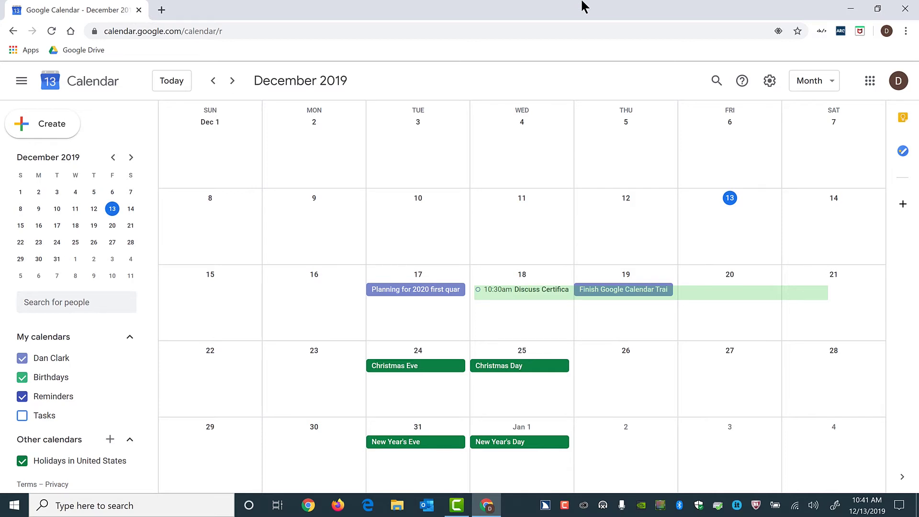
Step: Open the Dec 18 Discuss Certification Training event's full edit page
{"action": "key", "text": "Return"}
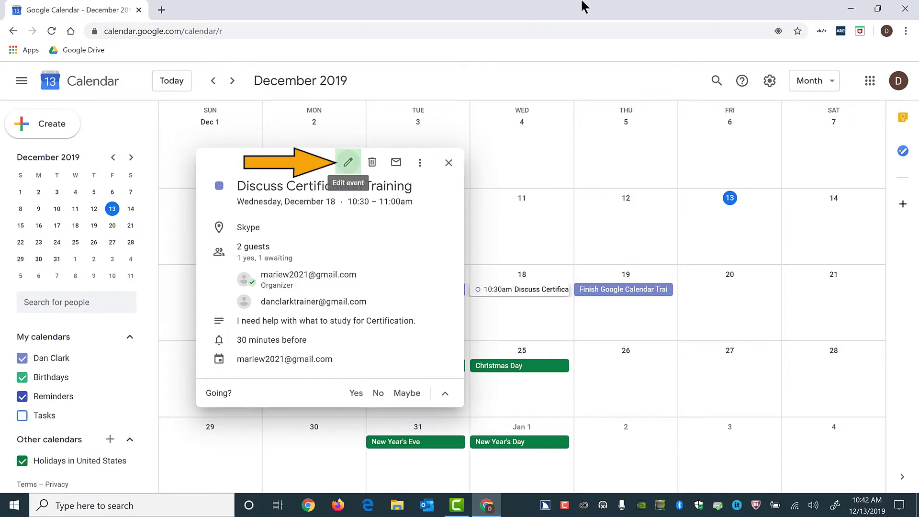
{"action": "key", "text": "e"}
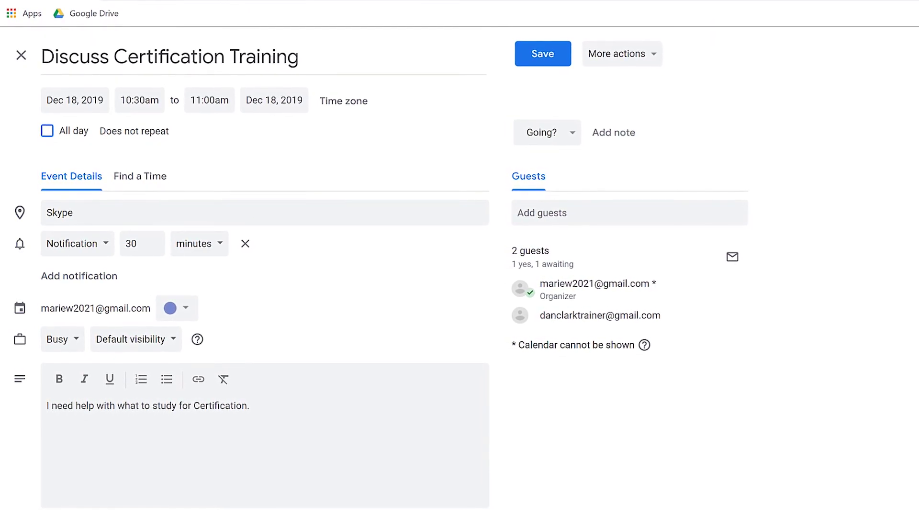
{"action": "triple_click", "coordinate": [67, 56]}
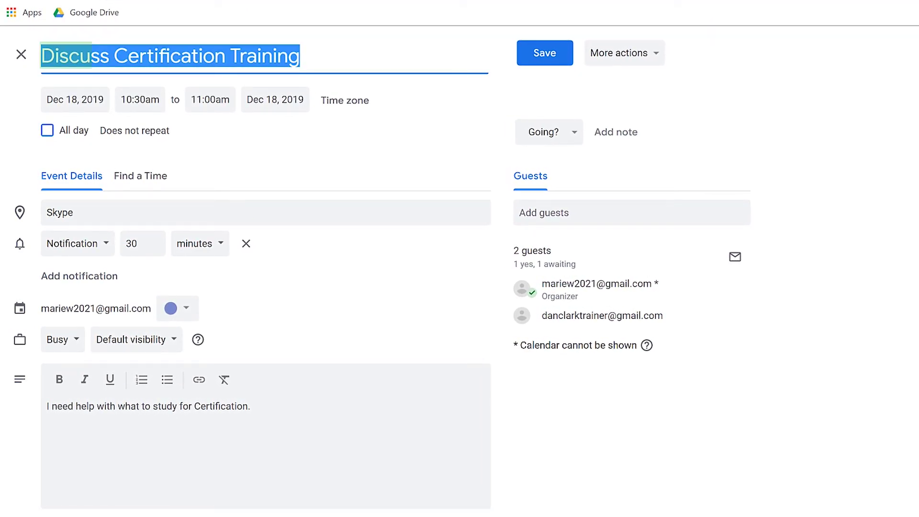
{"action": "key", "text": "Tab"}
{"action": "key", "text": "Tab"}
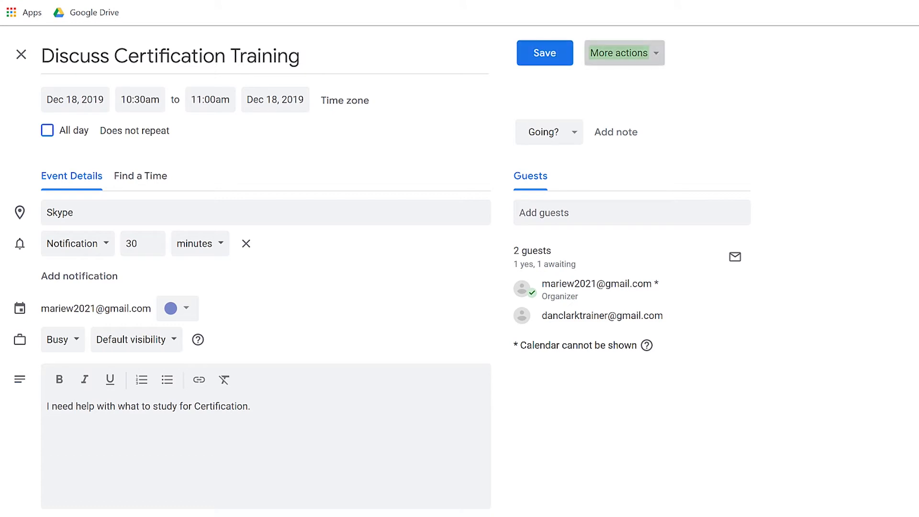
{"action": "key", "text": "Tab"}
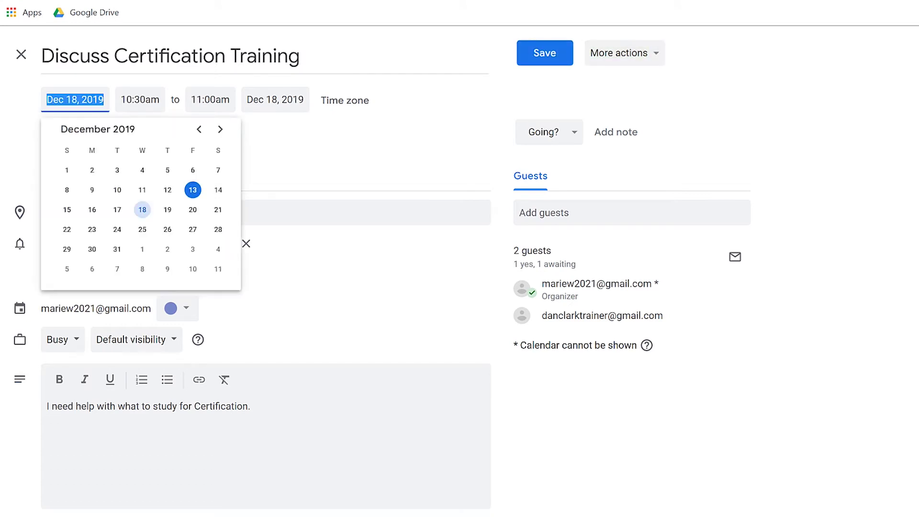
{"action": "key", "text": "Tab"}
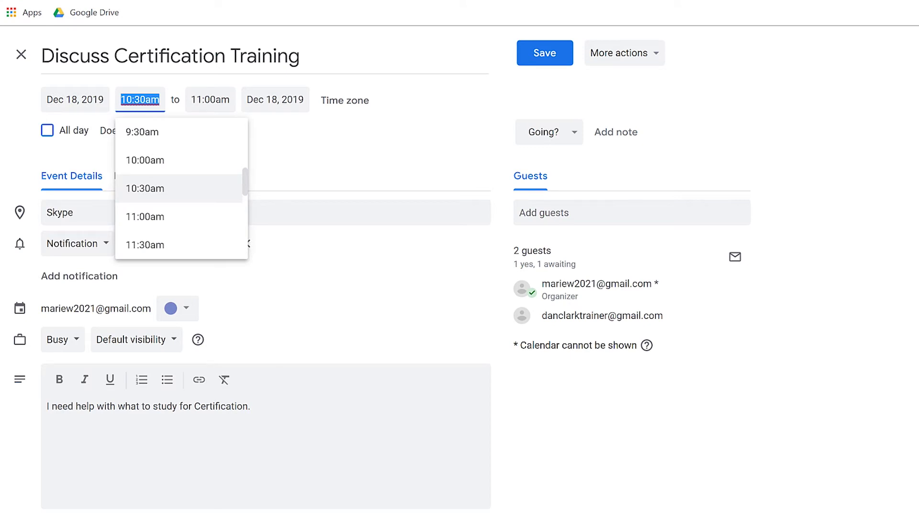
{"action": "key", "text": "Tab"}
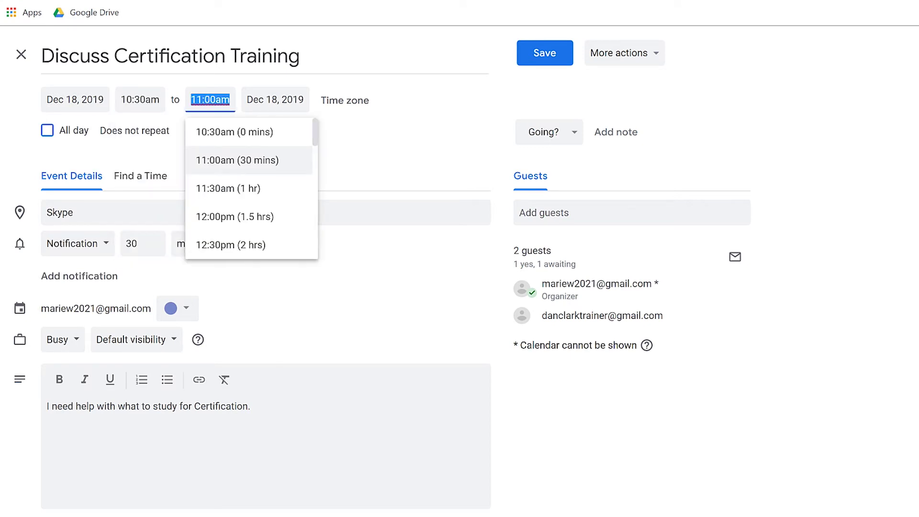
{"action": "key", "text": "Tab"}
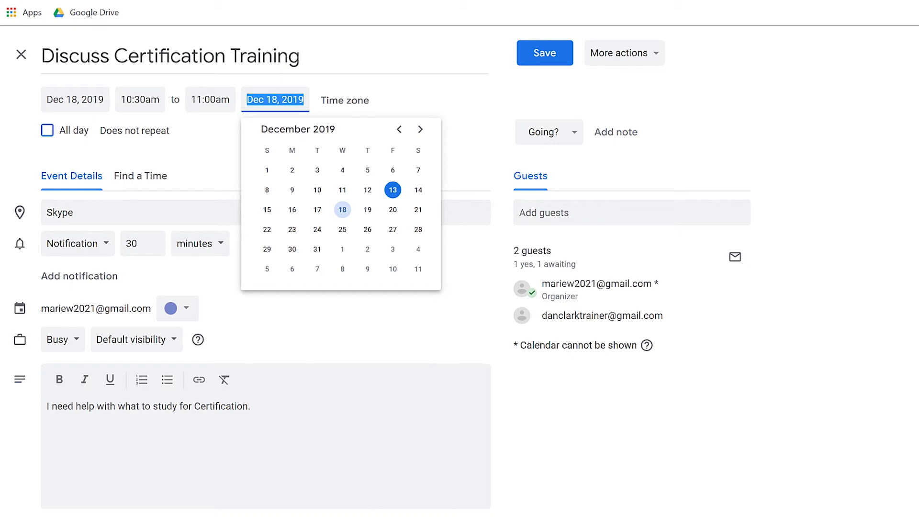
{"action": "key", "text": "Tab"}
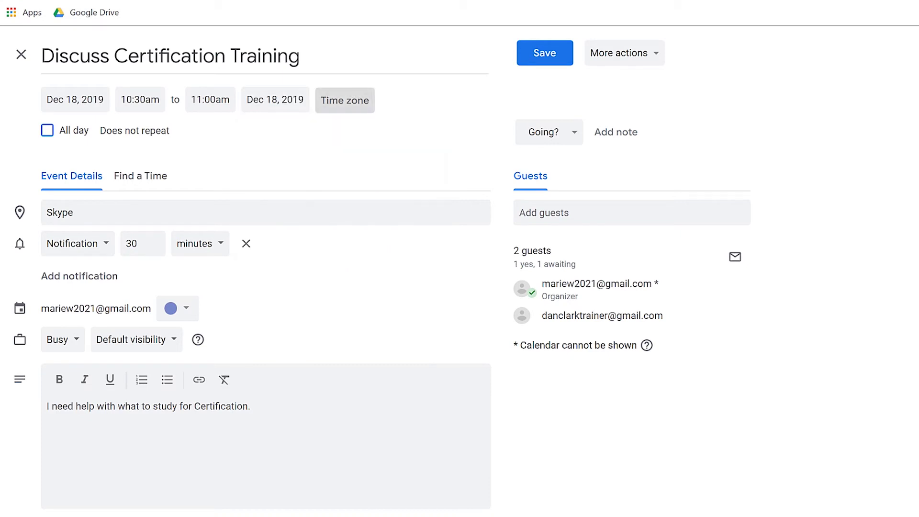
{"action": "key", "text": "Tab"}
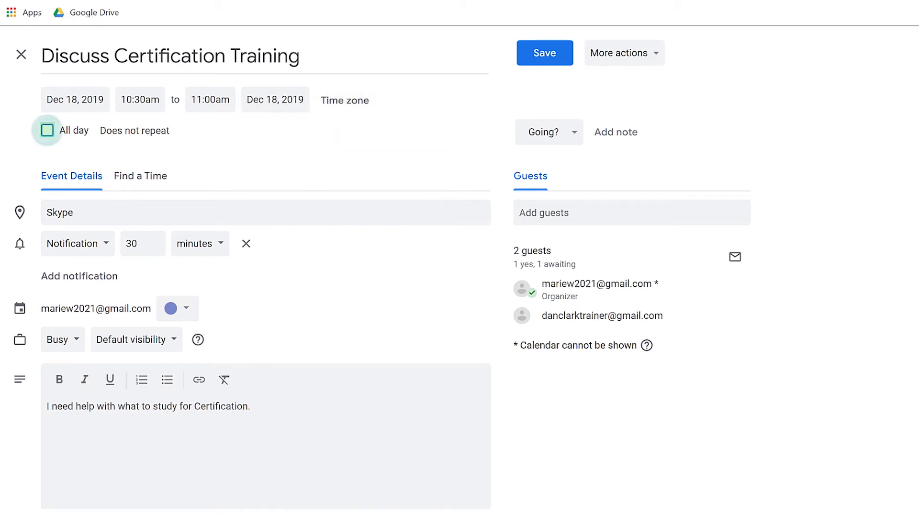
{"action": "key", "text": "Tab"}
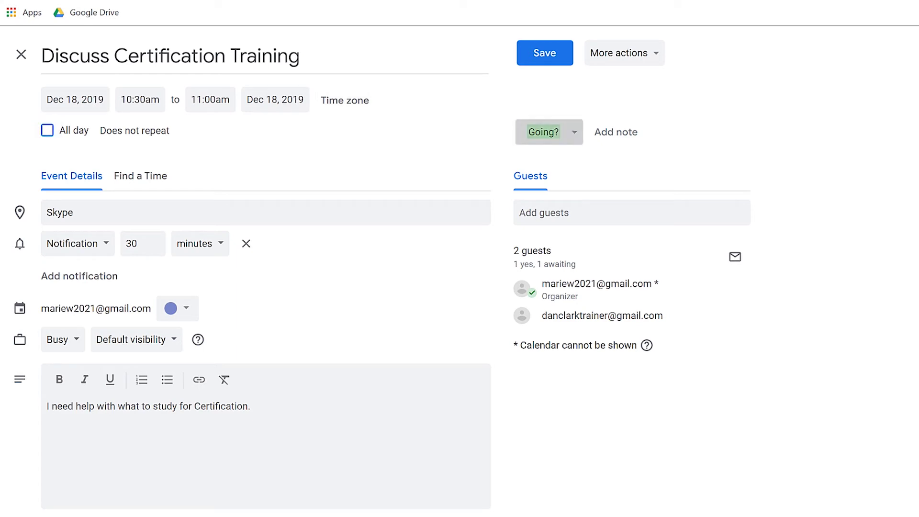
{"action": "key", "text": "Tab"}
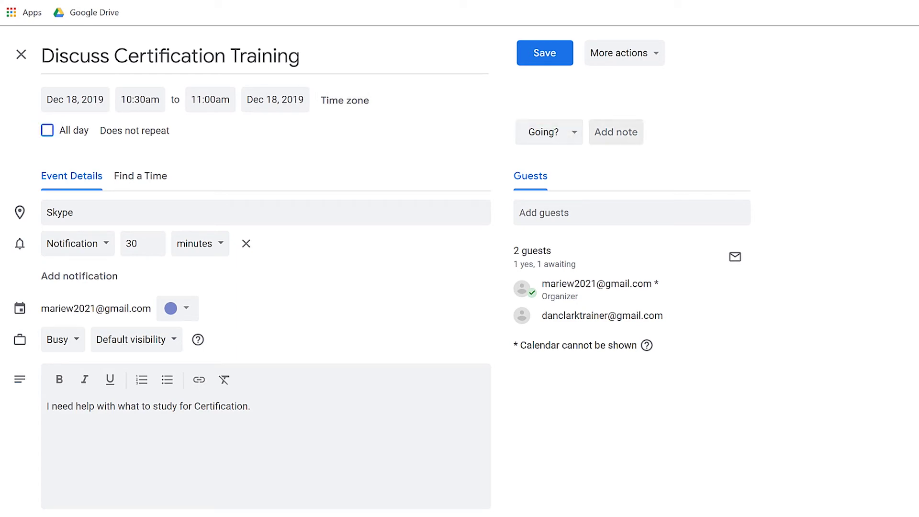
{"action": "key", "text": "Tab"}
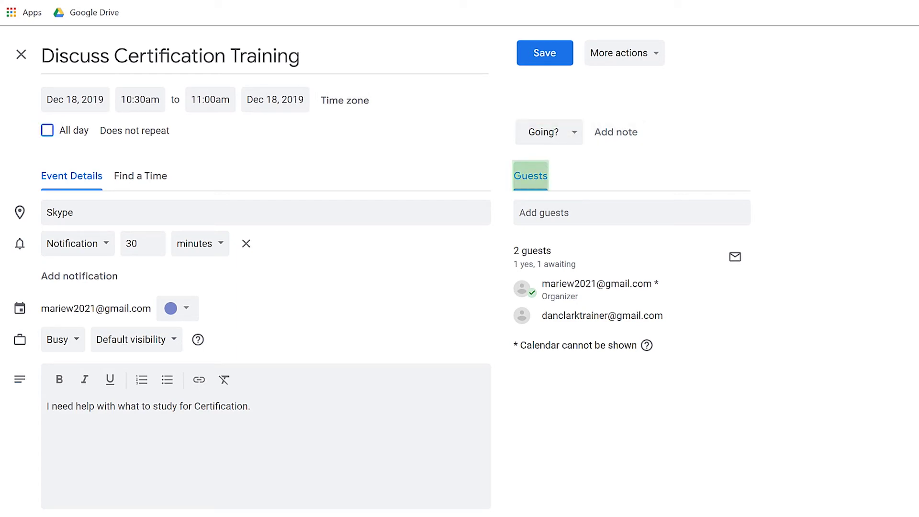
{"action": "key", "text": "Tab"}
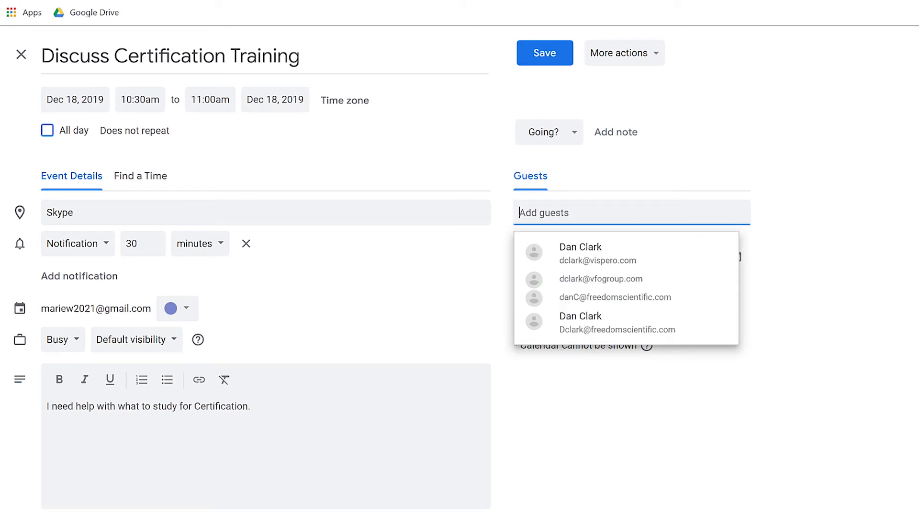
{"action": "key", "text": "Tab"}
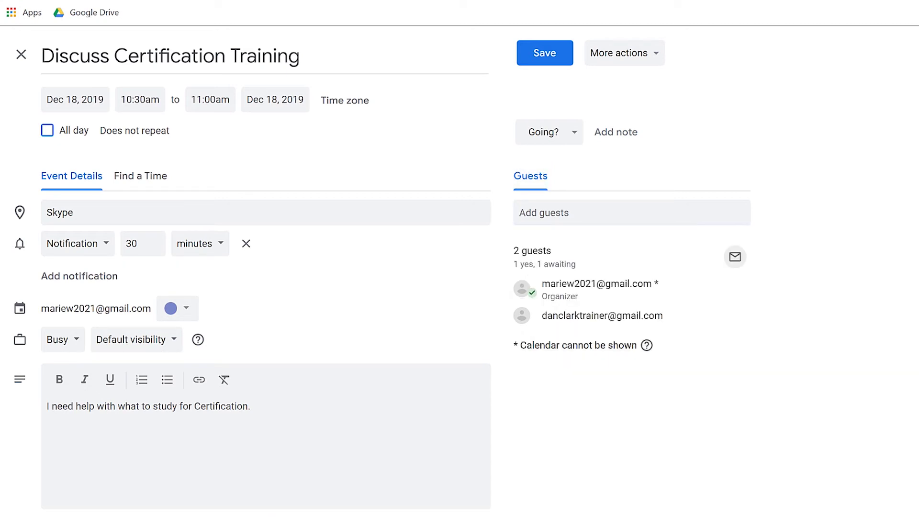
{"action": "key", "text": "Tab"}
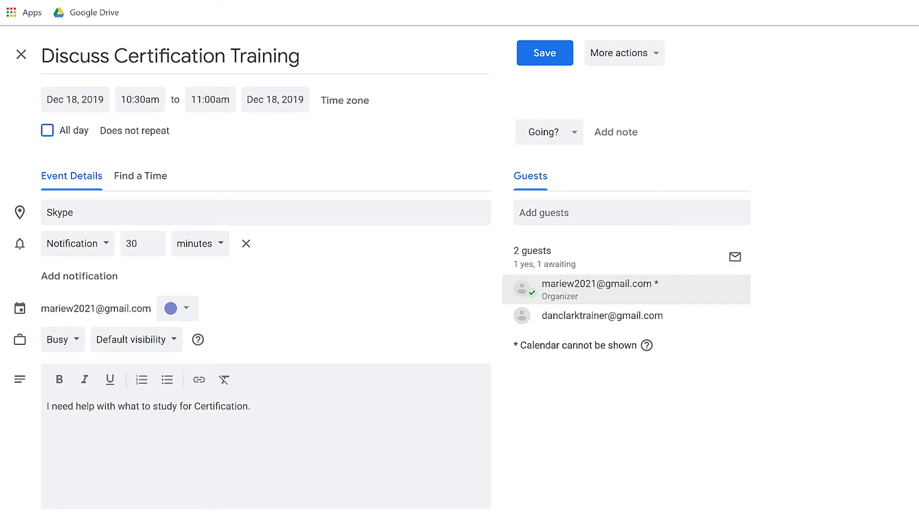
{"action": "key", "text": "Tab"}
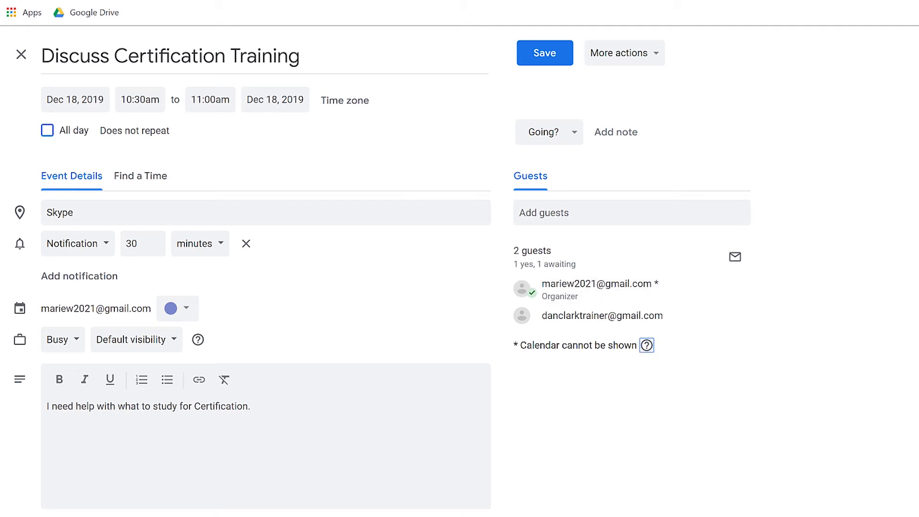
{"action": "key", "text": "Tab"}
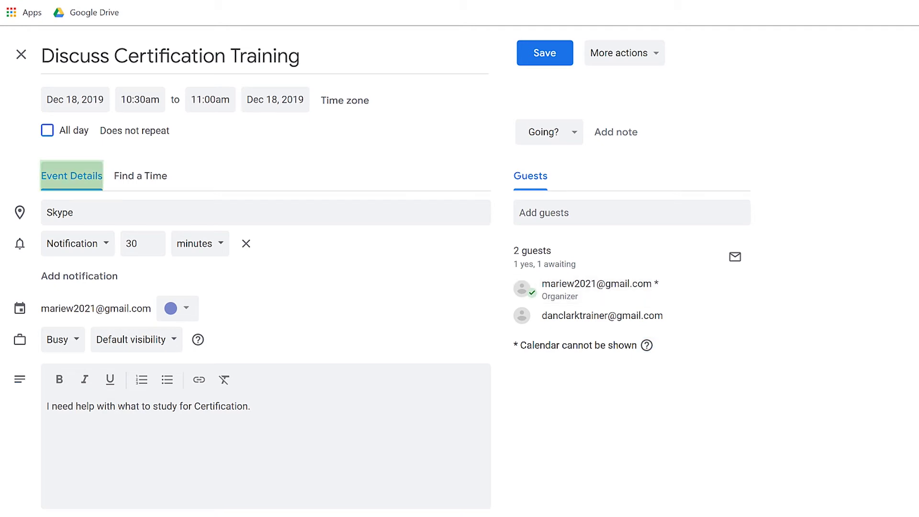
{"action": "key", "text": "Tab"}
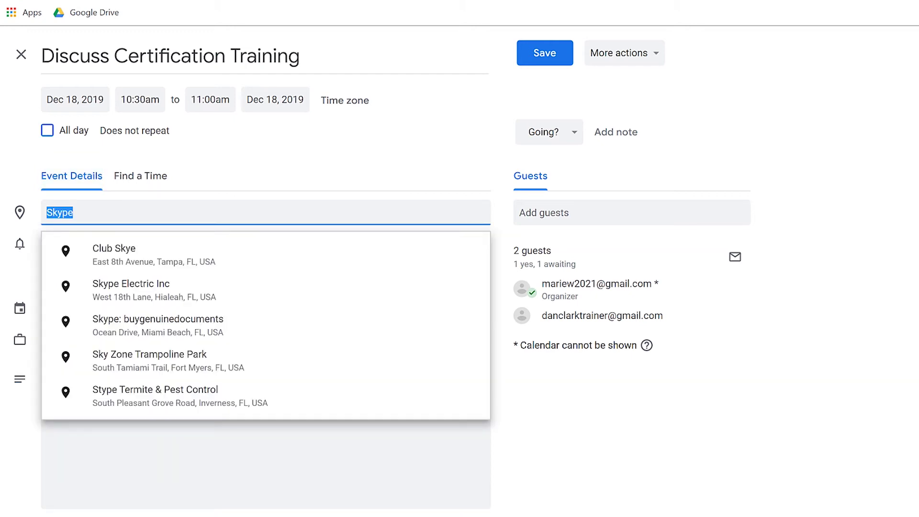
{"action": "key", "text": "Tab"}
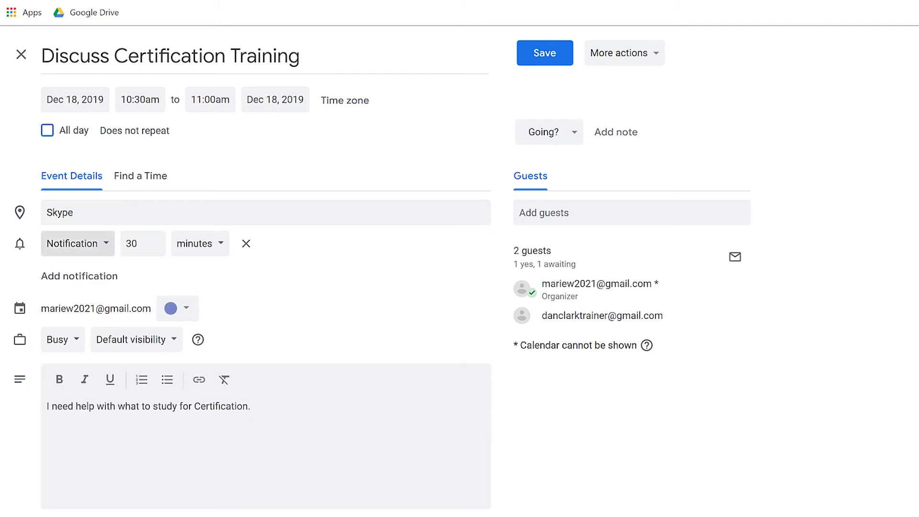
Step: Change the event's notification from 30 to 10 minutes
{"action": "key", "text": "Tab"}
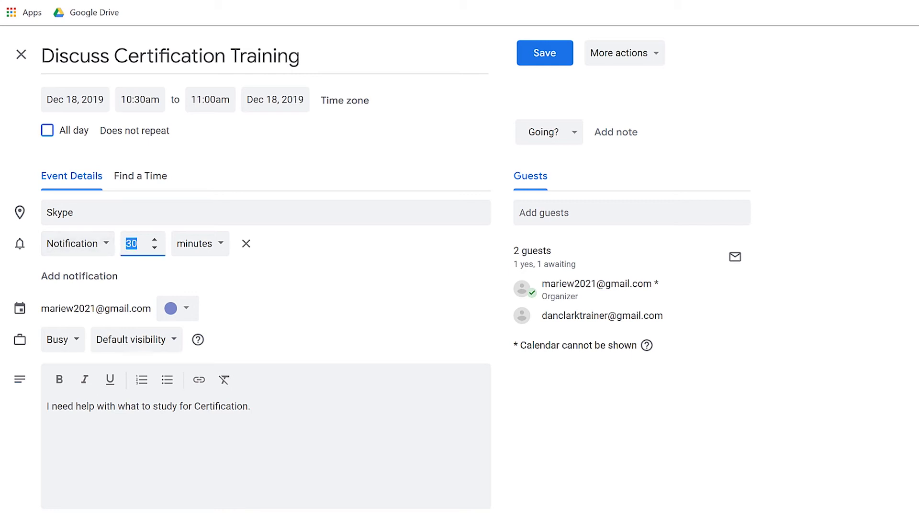
{"action": "type", "text": "10"}
{"action": "key", "text": "Tab"}
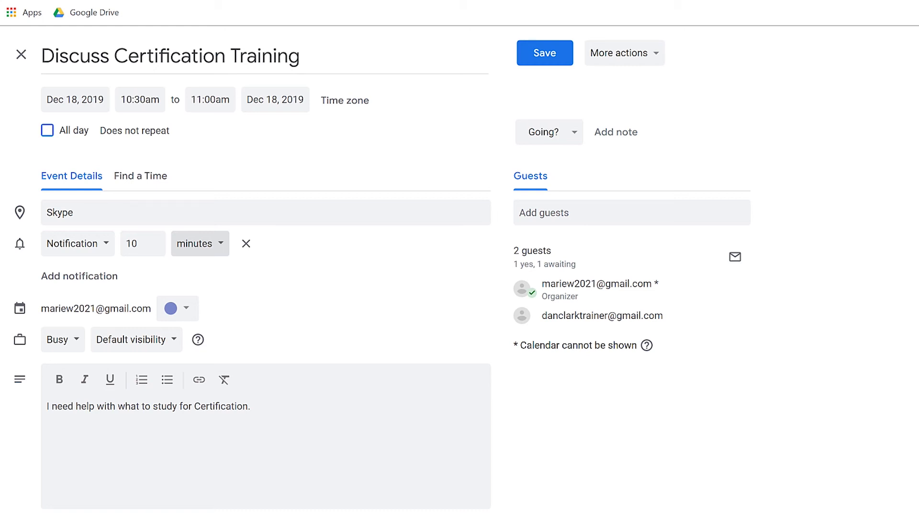
{"action": "key", "text": "Escape"}
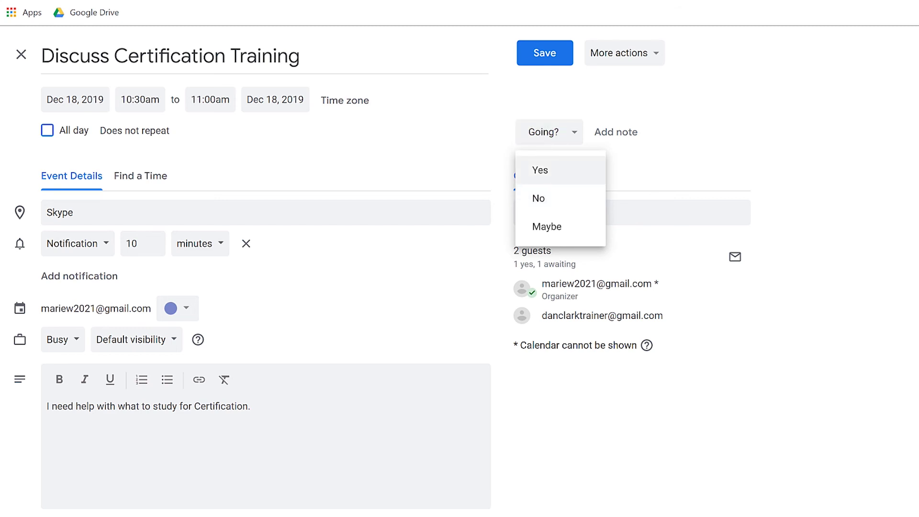
Step: RSVP Yes to the invitation and save the event
{"action": "left_click", "coordinate": [540, 170]}
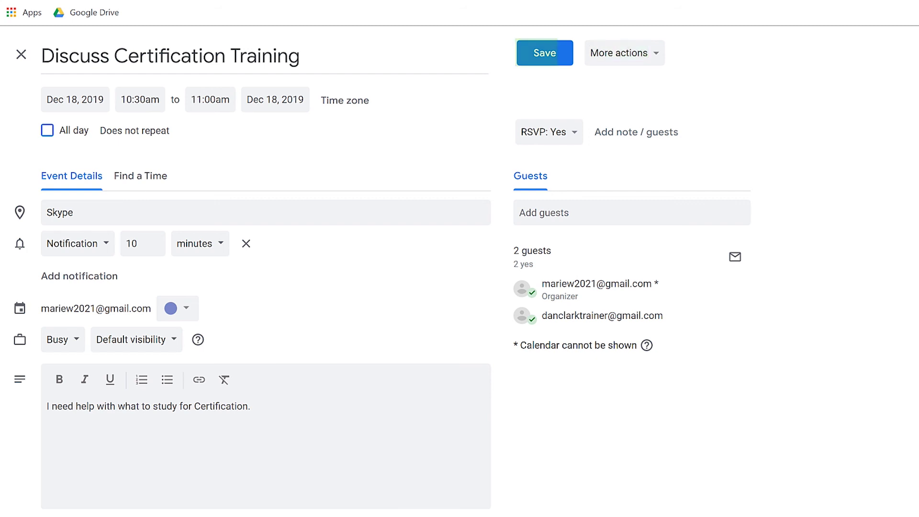
{"action": "key", "text": "space"}
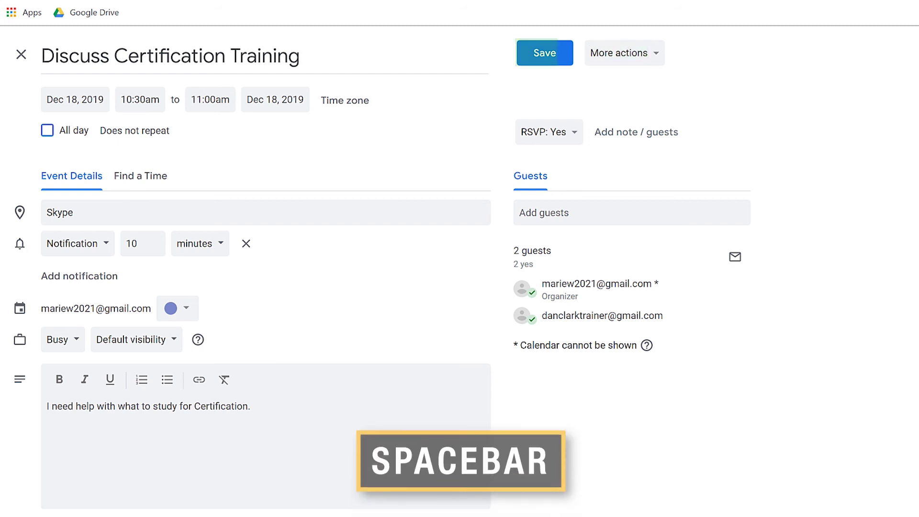